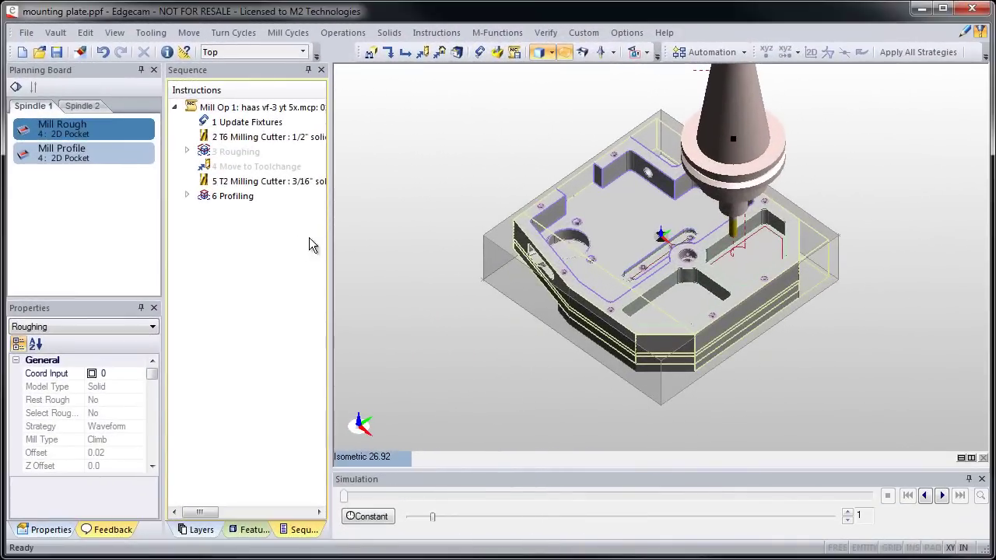
# Step: Expand 3 Roughing and 6 Profiling, then review the 6 Profiling Finish settings (7.700553 in/min) unchanged
pyautogui.click(187, 197)
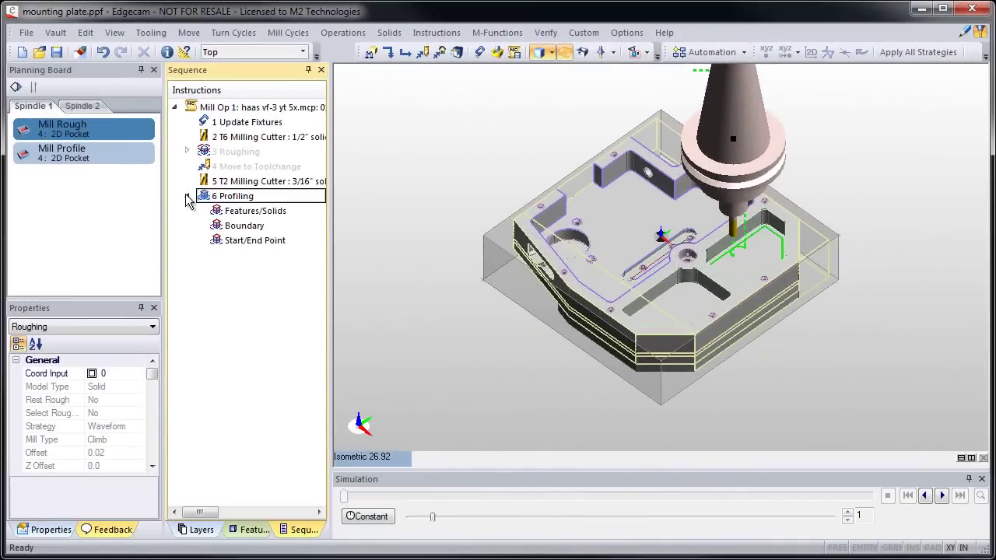
pyautogui.click(187, 152)
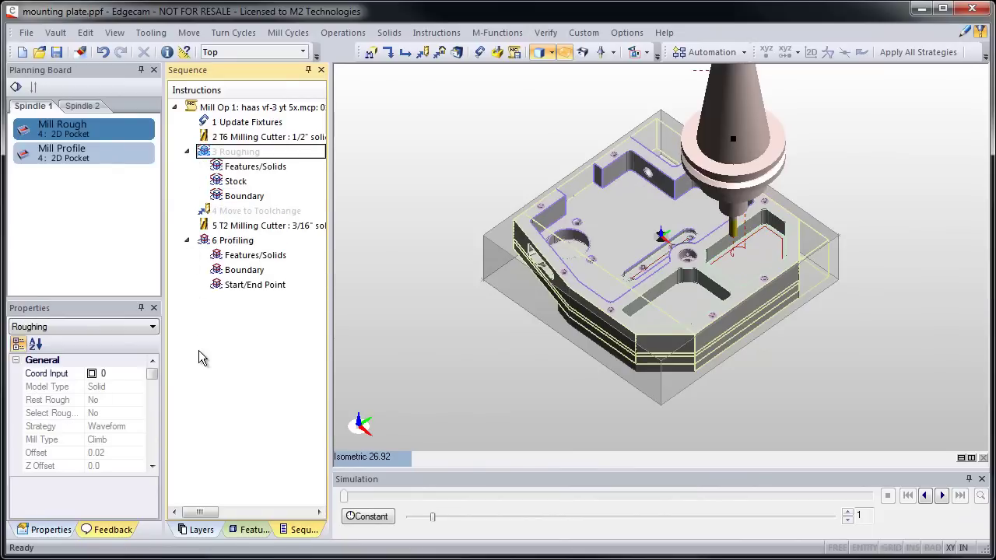
pyautogui.click(226, 243)
pyautogui.doubleClick(226, 243)
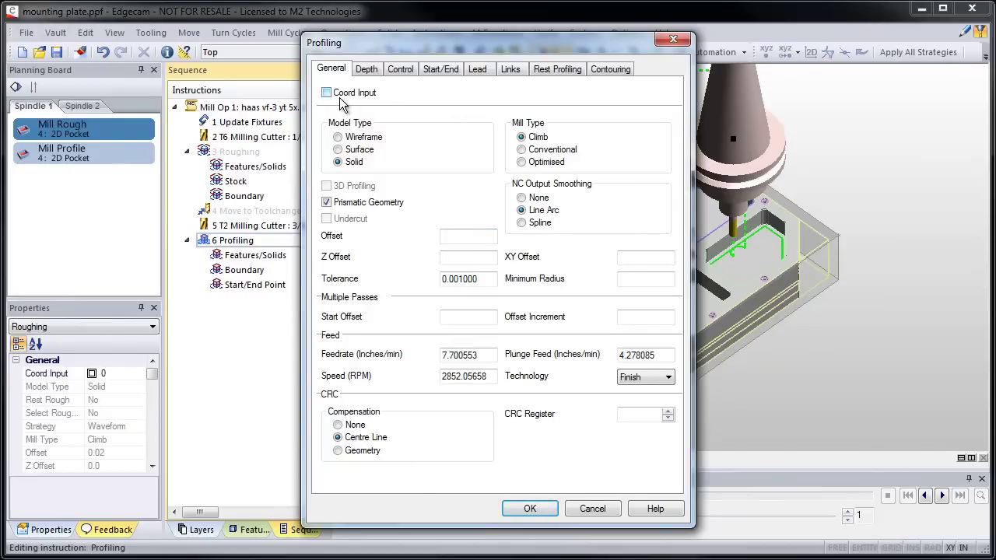
pyautogui.click(591, 509)
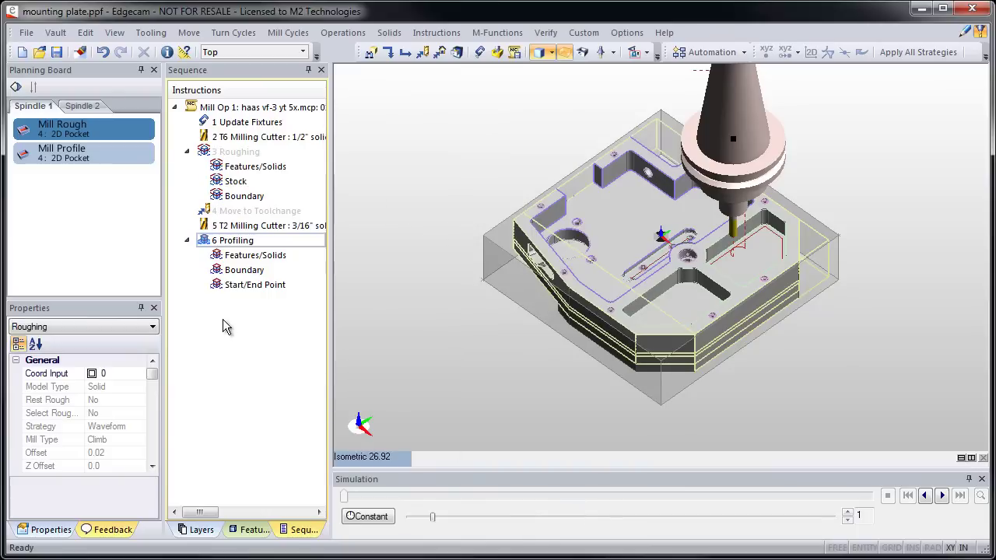
# Step: Edit the 6 Profiling Features/Solids pick, adding the lower 2D pocket to the original one
pyautogui.click(233, 257)
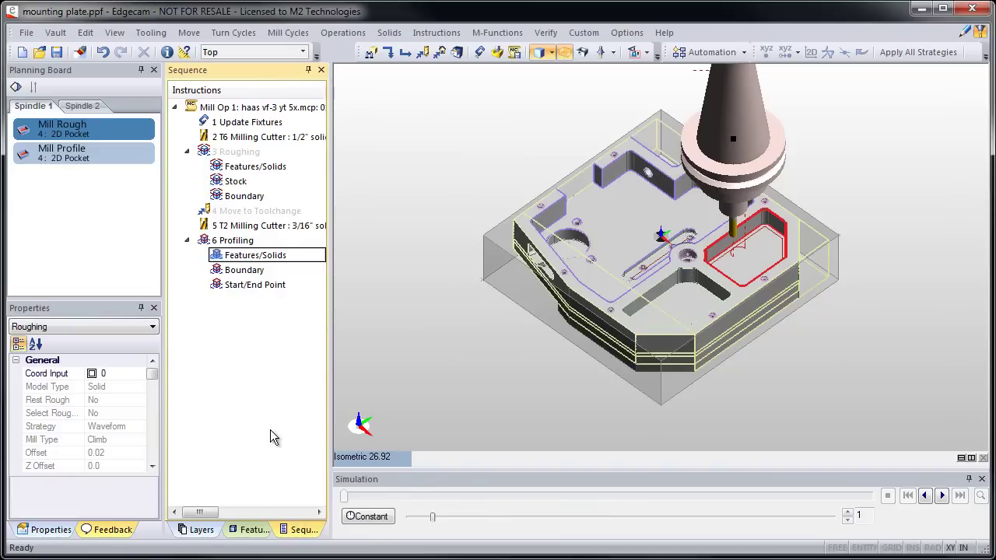
pyautogui.rightClick(232, 260)
pyautogui.click(265, 263)
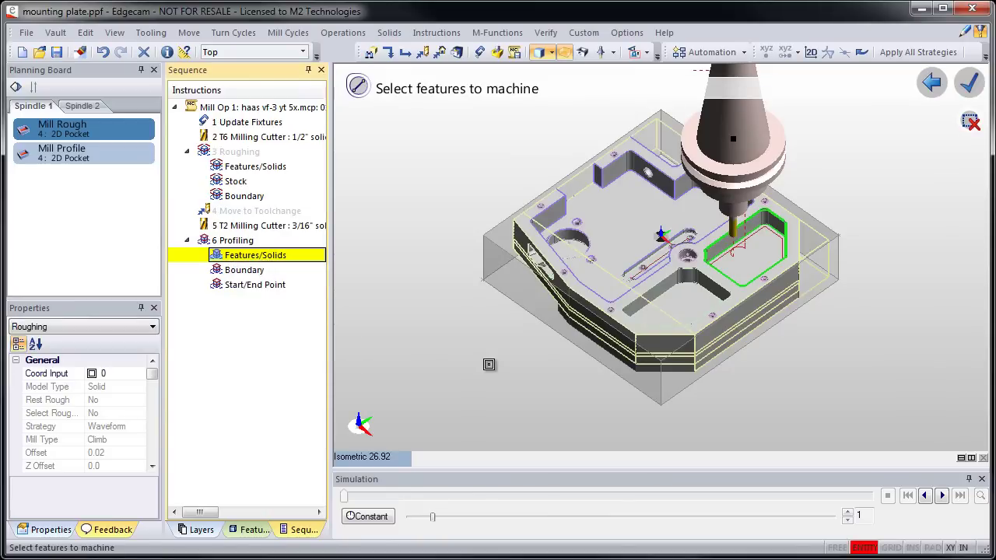
pyautogui.click(661, 278)
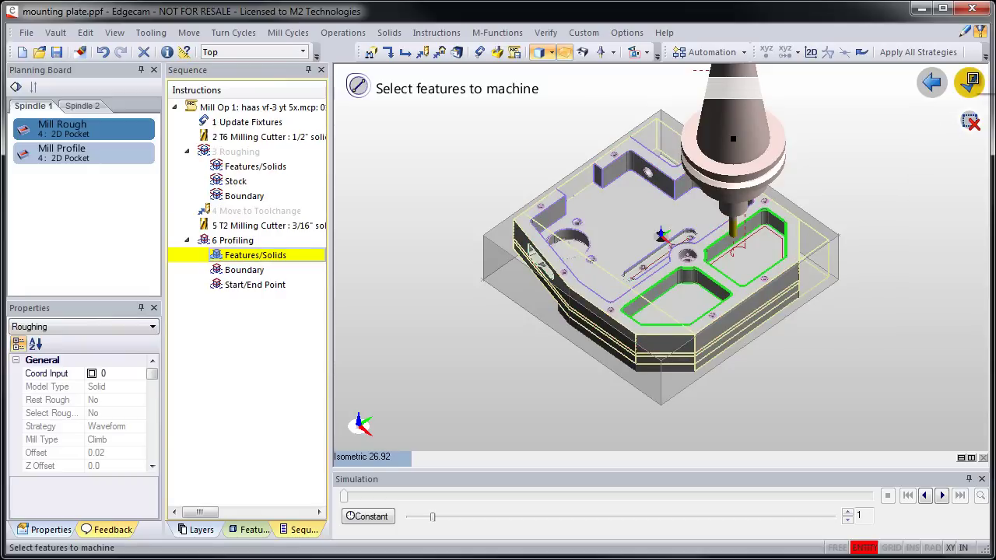
# Step: Finish the feature pick and regenerate the out-of-date 6 Profiling cycle
pyautogui.click(971, 84)
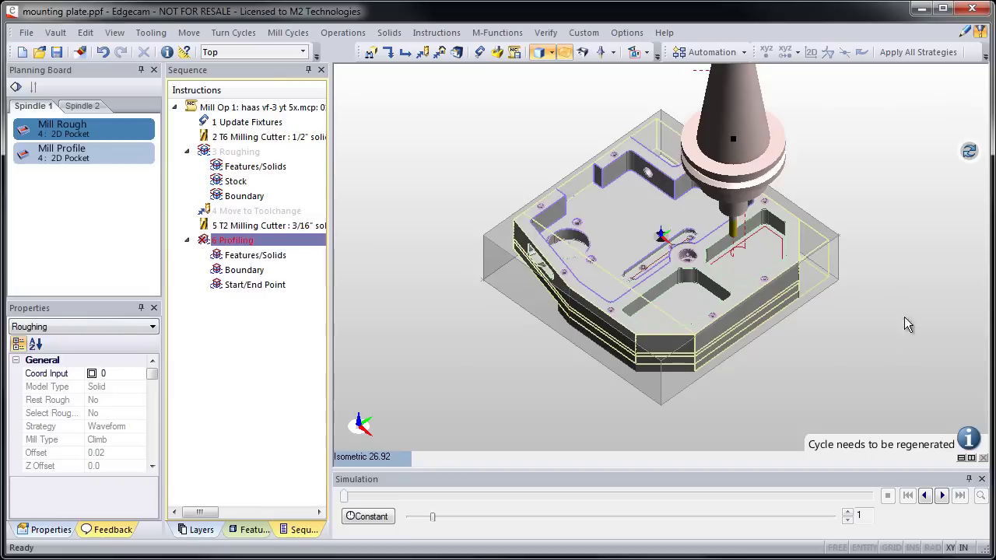
pyautogui.click(968, 152)
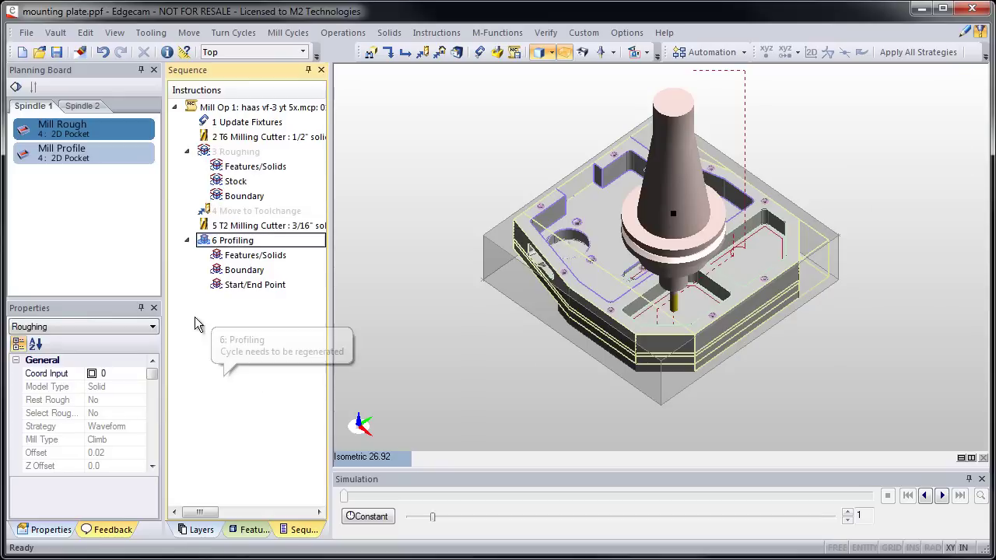
# Step: Copy 6 Profiling to a new 7 Profiling and select its Features/Solids, Boundary and Start/End Point picks
pyautogui.click(187, 241)
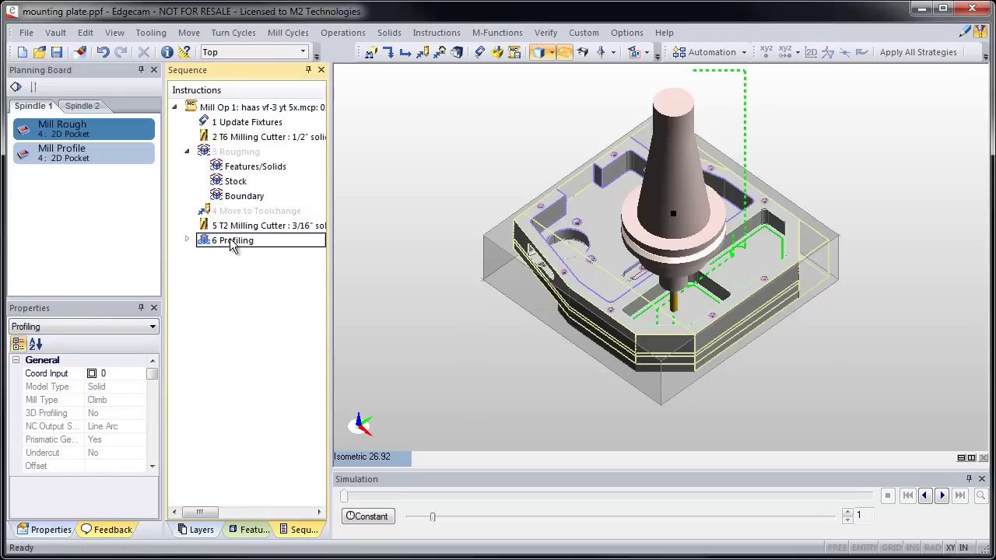
pyautogui.moveTo(231, 244); pyautogui.dragTo(237, 241)
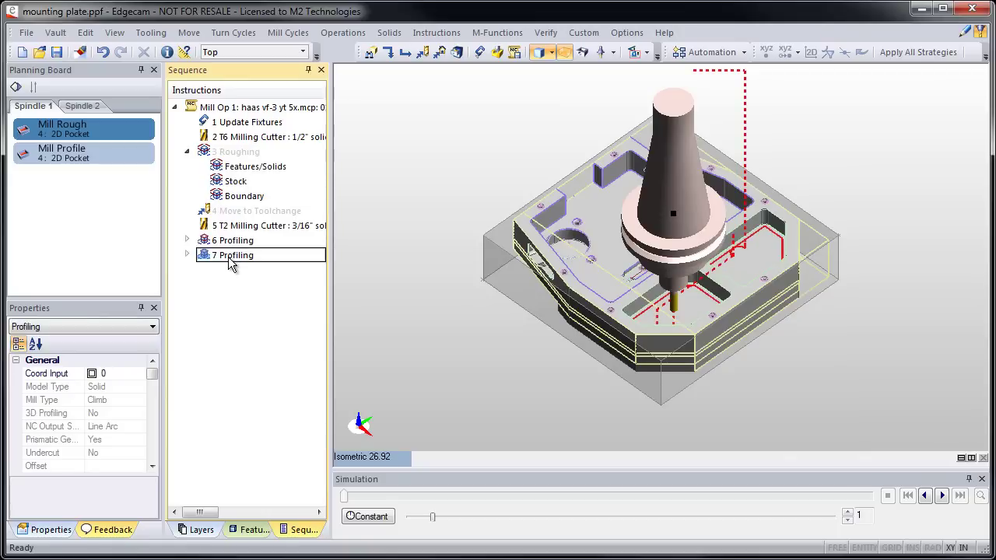
pyautogui.click(188, 255)
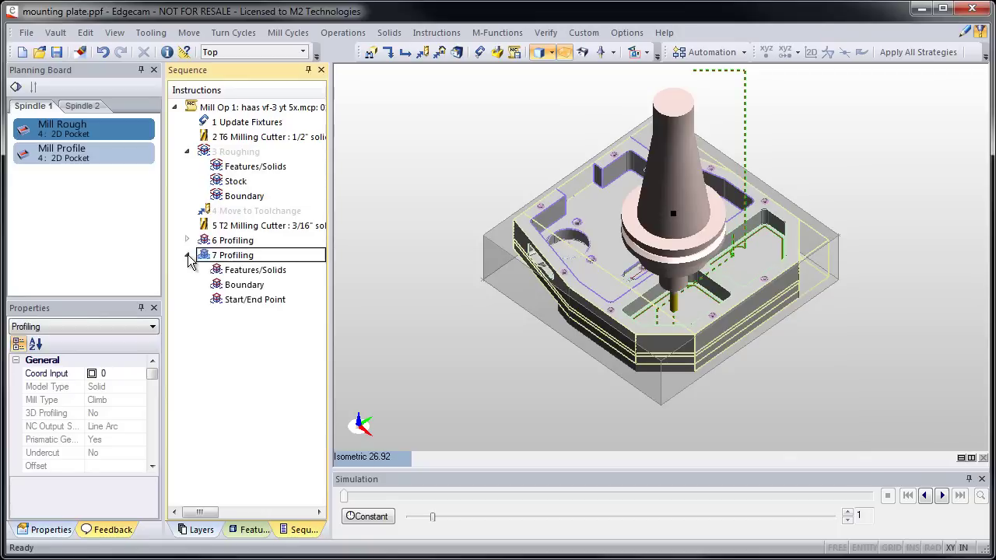
pyautogui.click(246, 272)
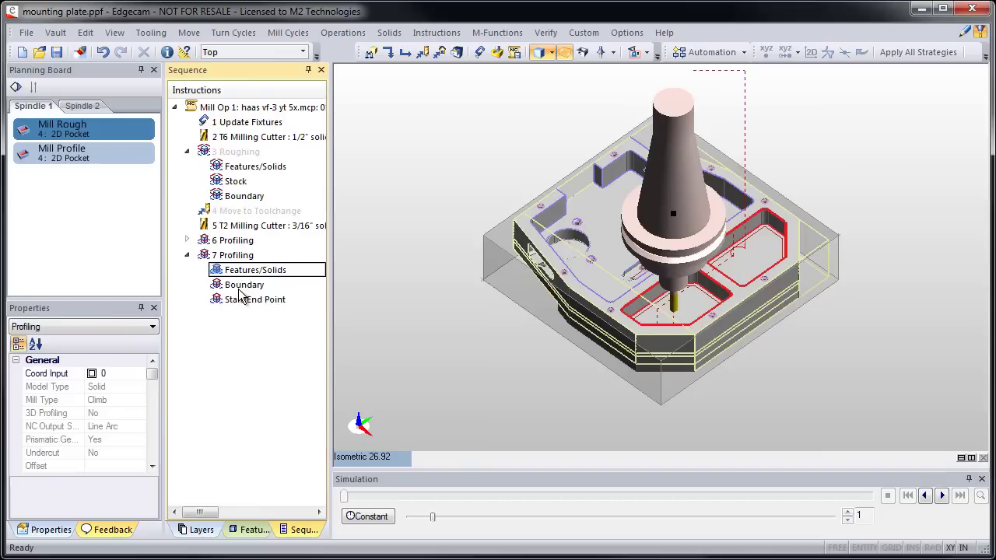
pyautogui.keyDown('shift'); pyautogui.click(238, 300); pyautogui.keyUp('shift')
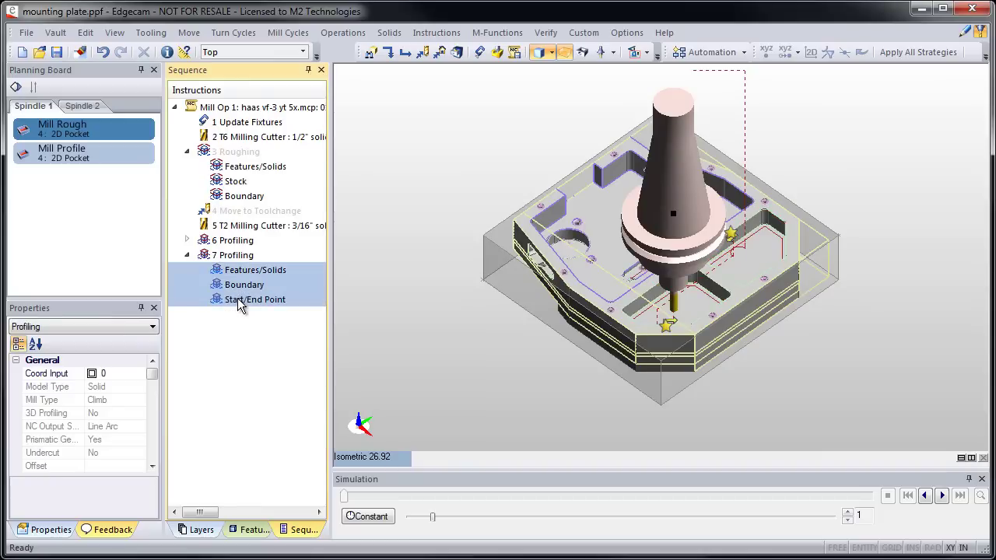
# Step: Re-pick the 7 Profiling features, clearing both pockets and choosing the 2D Open Pocket instead
pyautogui.rightClick(257, 299)
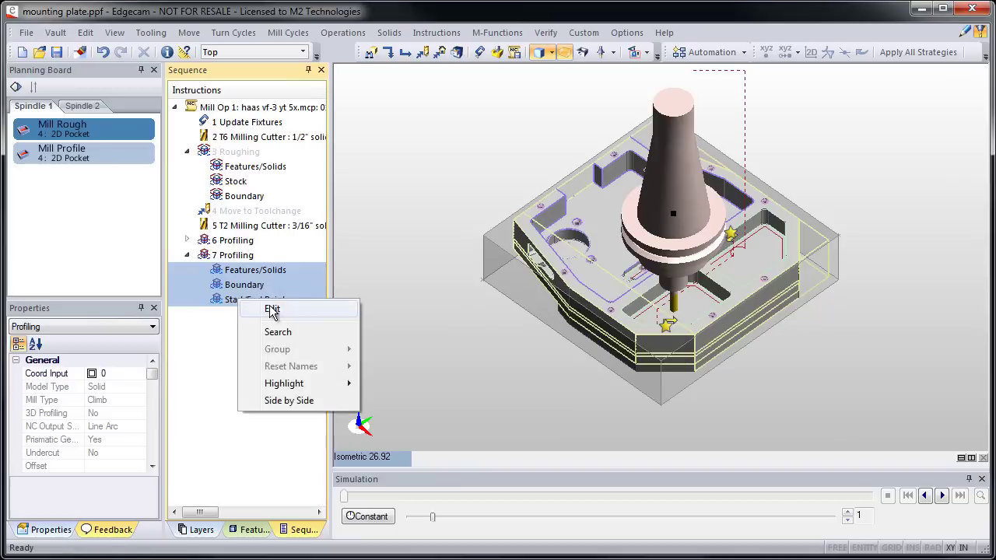
pyautogui.click(272, 309)
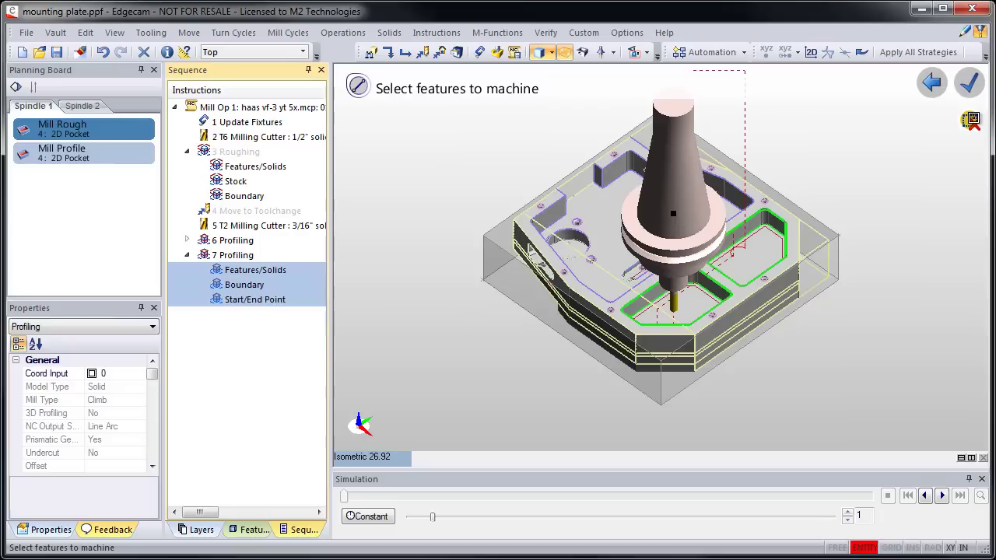
pyautogui.click(971, 121)
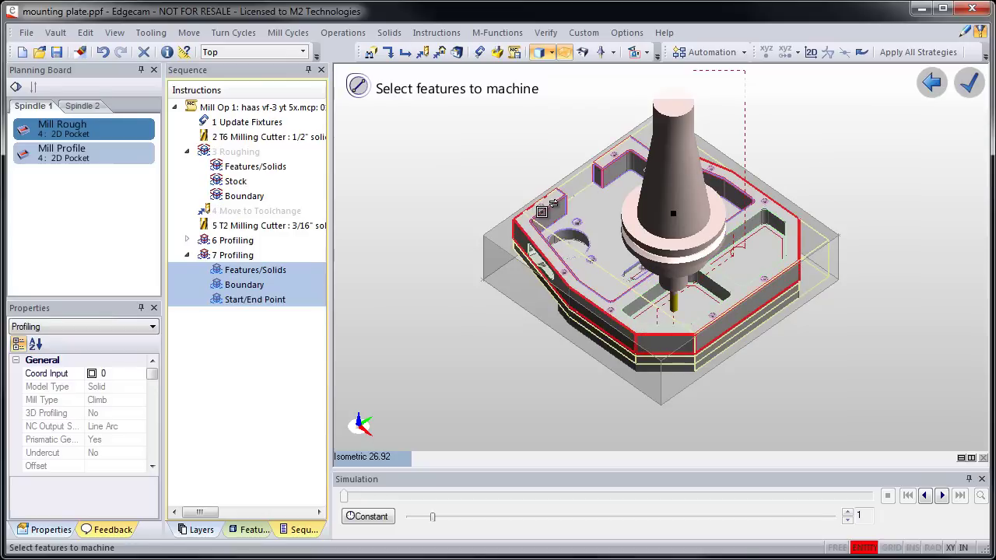
pyautogui.press('Tab')
pyautogui.press('Tab')
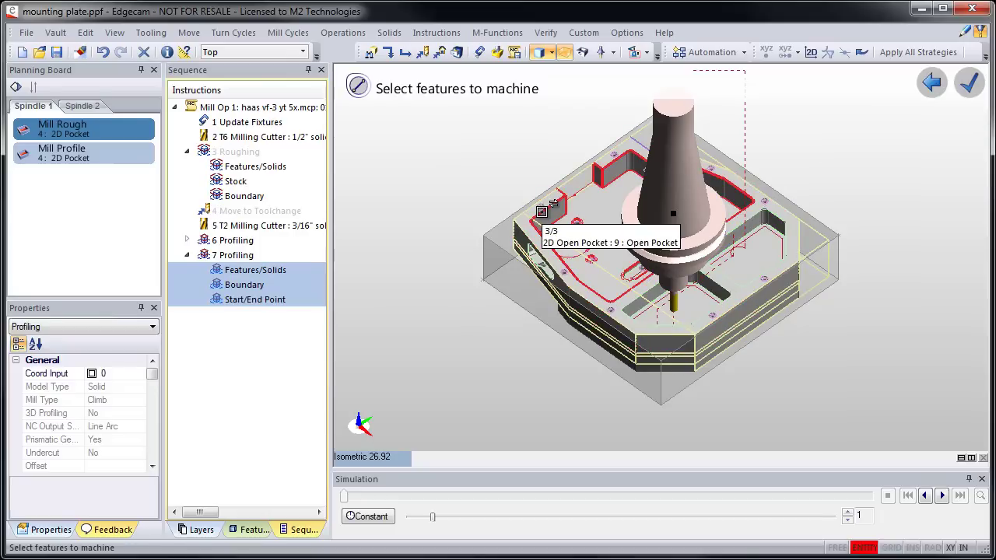
pyautogui.click(542, 212)
# Step: Accept the 2D Open Pocket, skip the containment boundary and keep the start/end point
pyautogui.rightClick(440, 177)
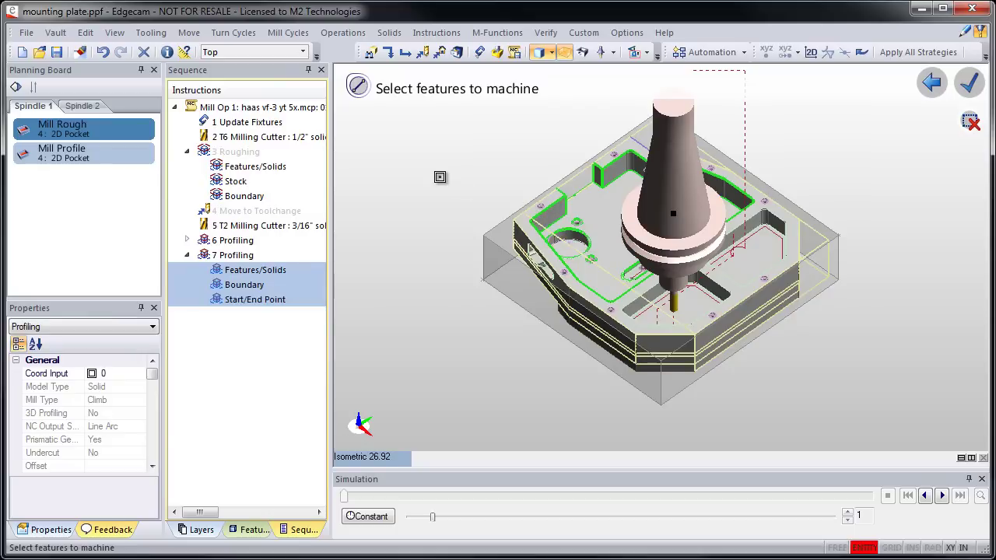
pyautogui.press('Escape')
pyautogui.rightClick(440, 177)
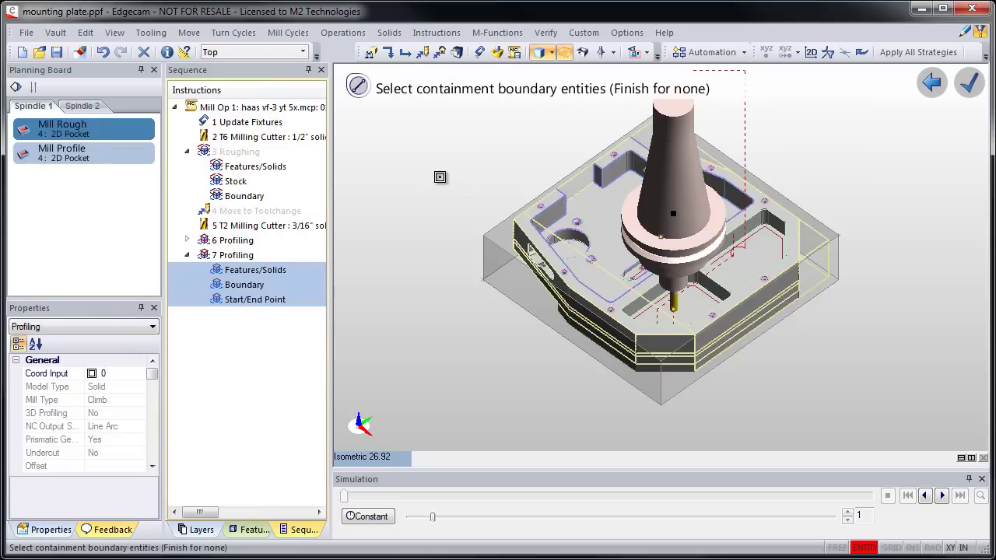
pyautogui.rightClick(440, 177)
pyautogui.rightClick(440, 176)
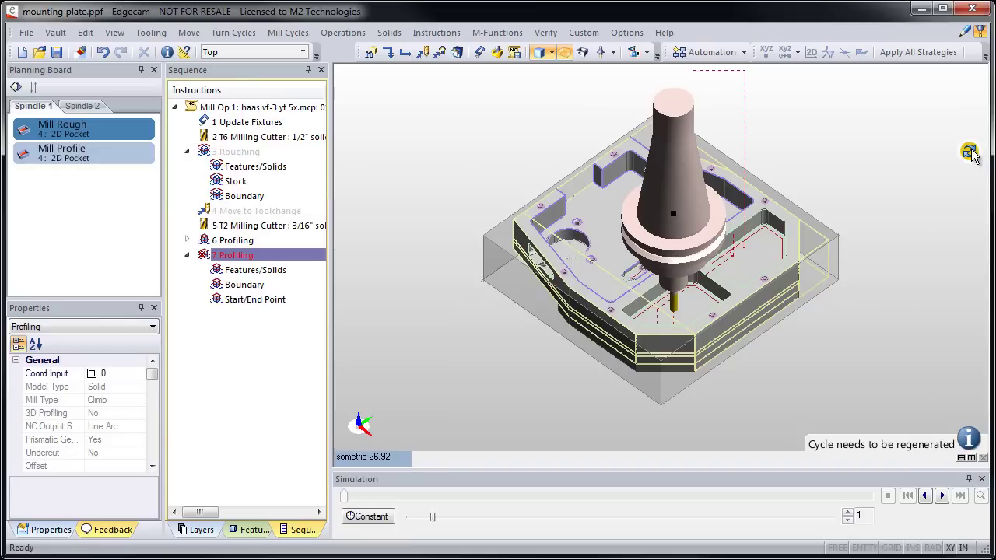
# Step: Run Instructions > Regenerate with All Edited Picks ticked
pyautogui.click(437, 32)
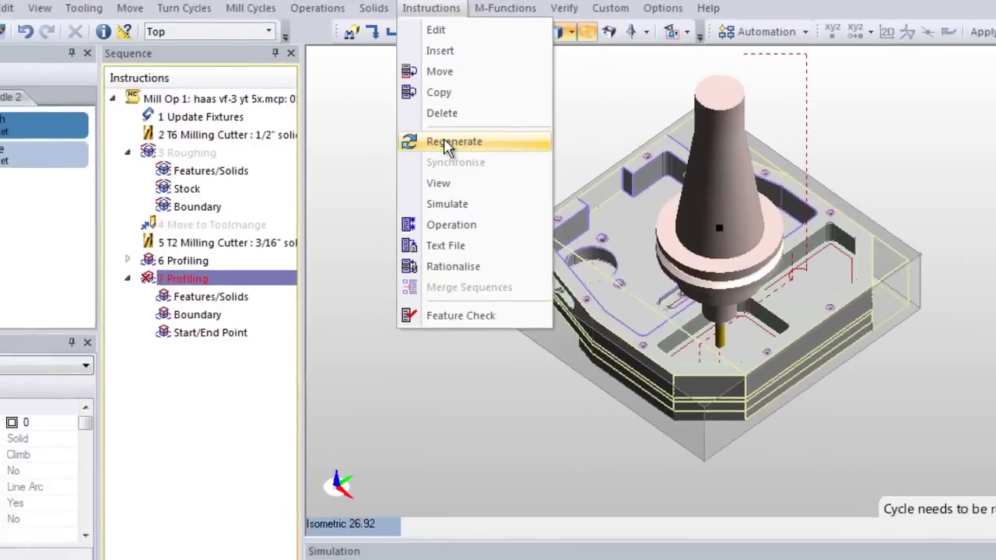
pyautogui.click(455, 142)
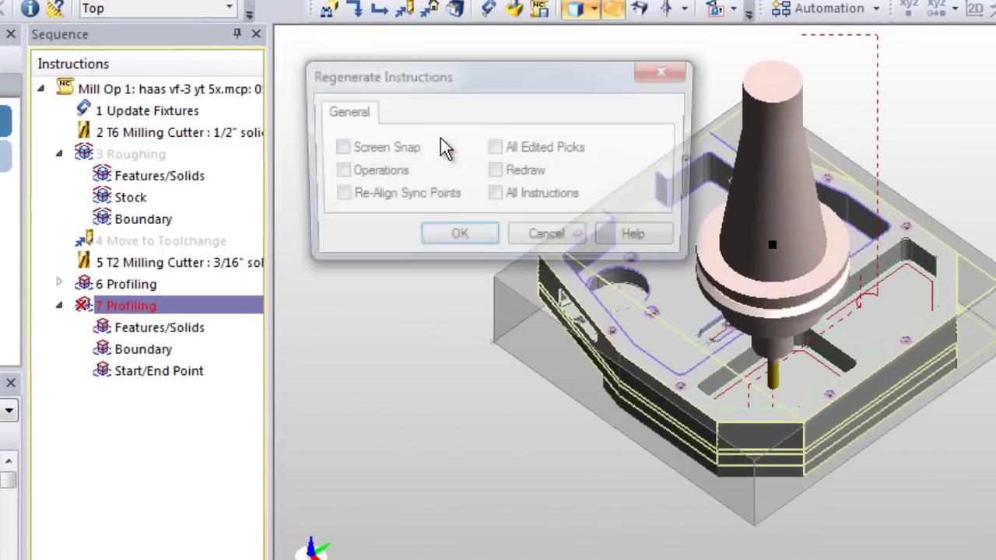
pyautogui.click(525, 154)
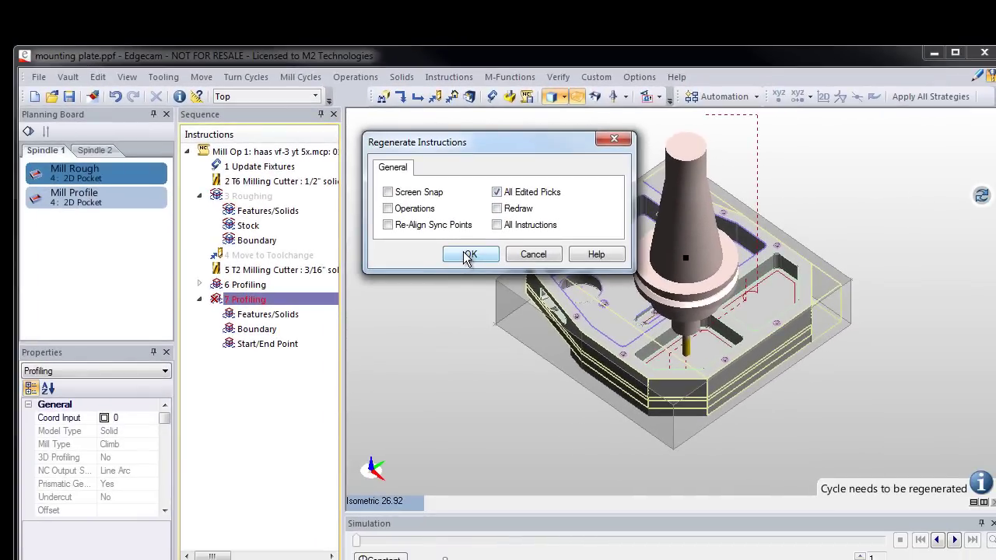
pyautogui.click(467, 256)
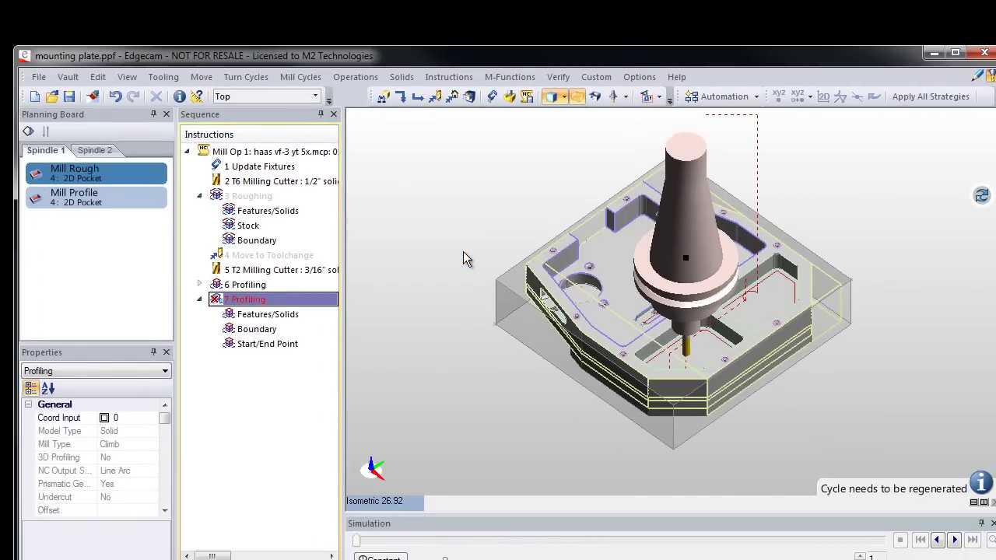